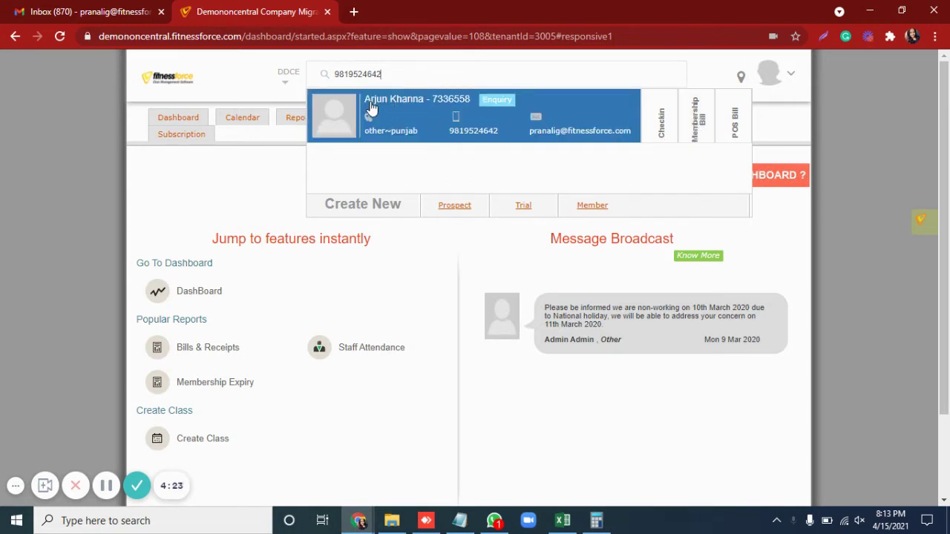
Open the enquiry customer's profile, create a new membership bill from the purchase history, and check its billing details and bill date.
left_click(406, 106)
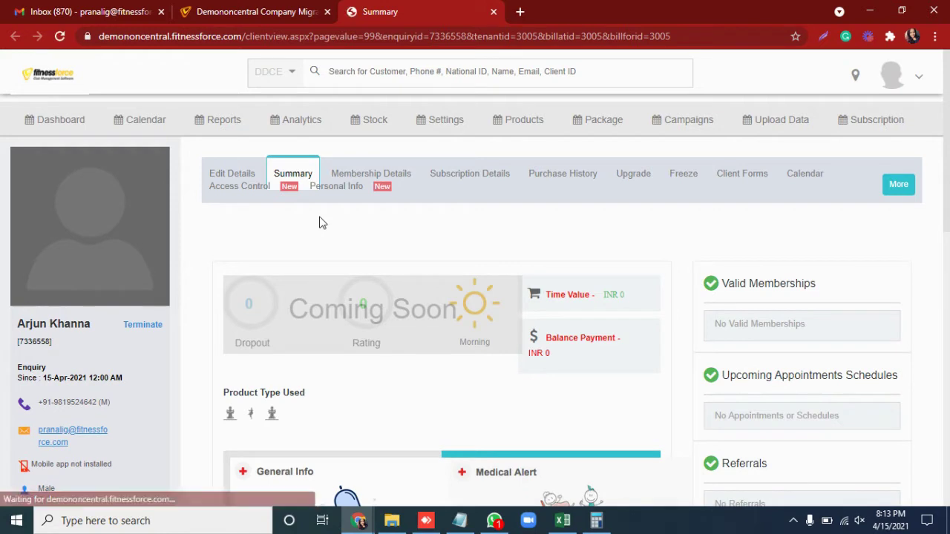
left_click(562, 178)
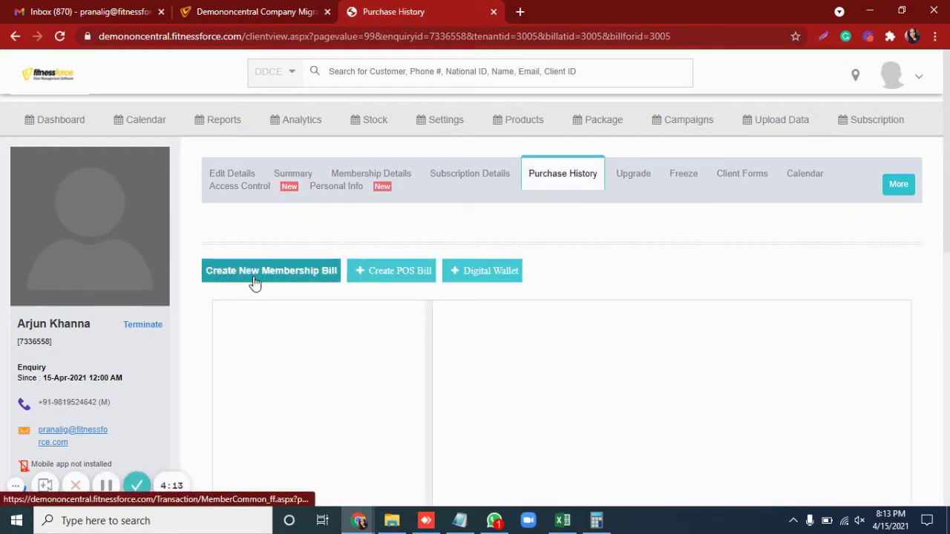
left_click(294, 276)
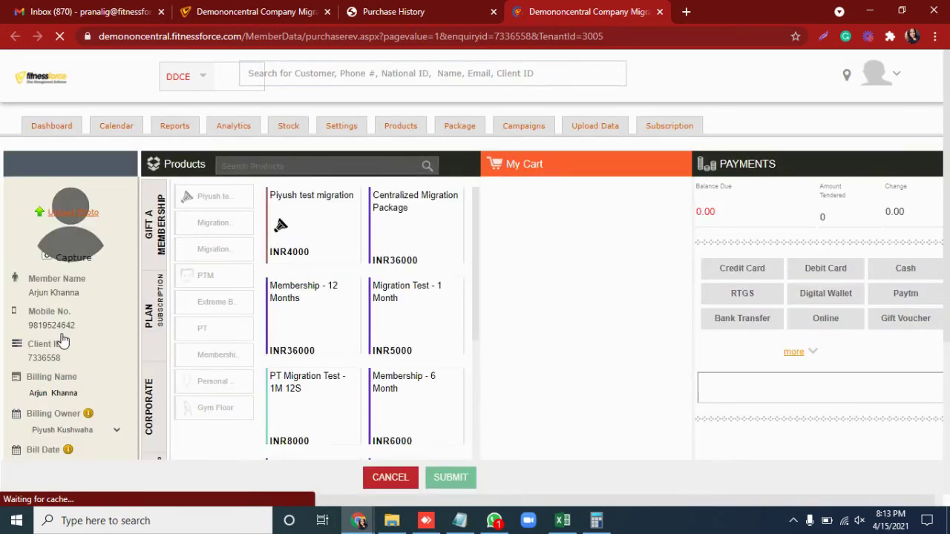
scroll(63, 339, "down", 1)
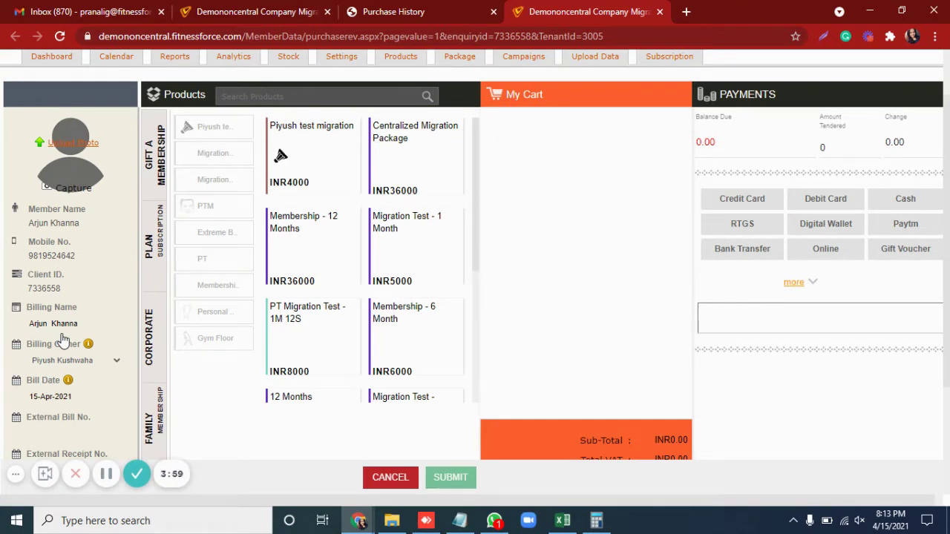
scroll(63, 339, "down", 1)
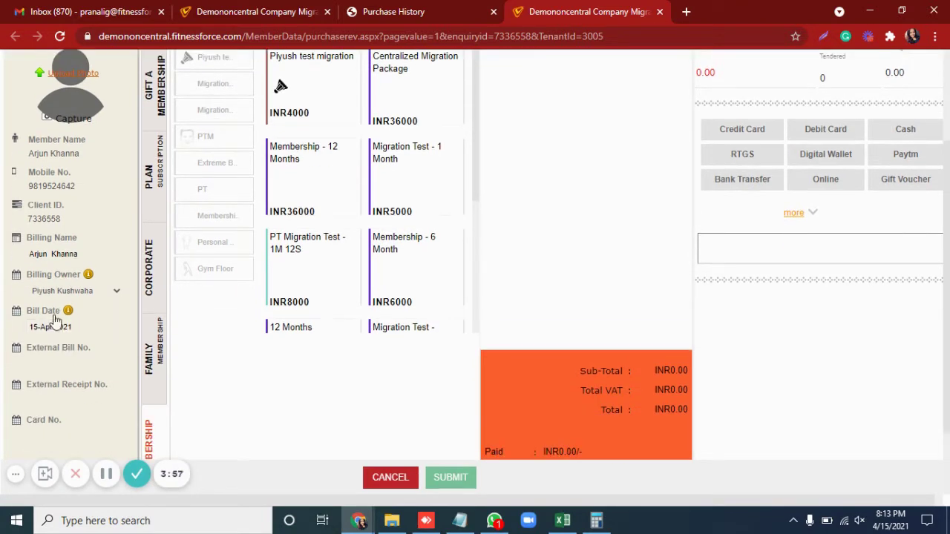
left_click(51, 327)
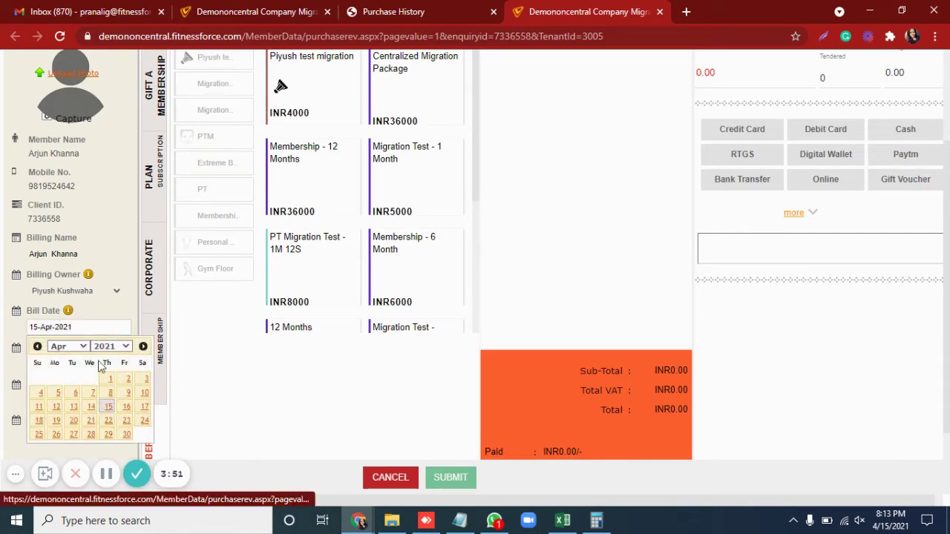
left_click(93, 317)
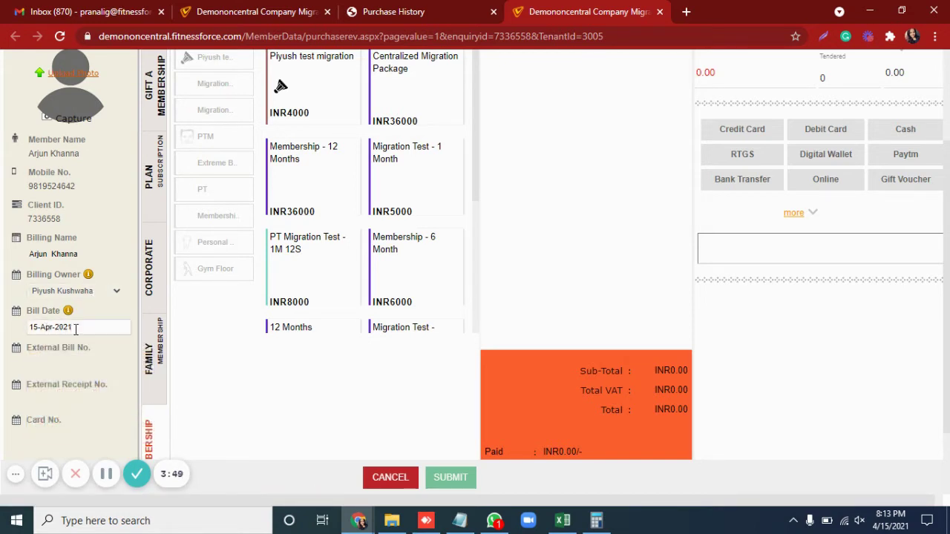
scroll(113, 307, "up", 1)
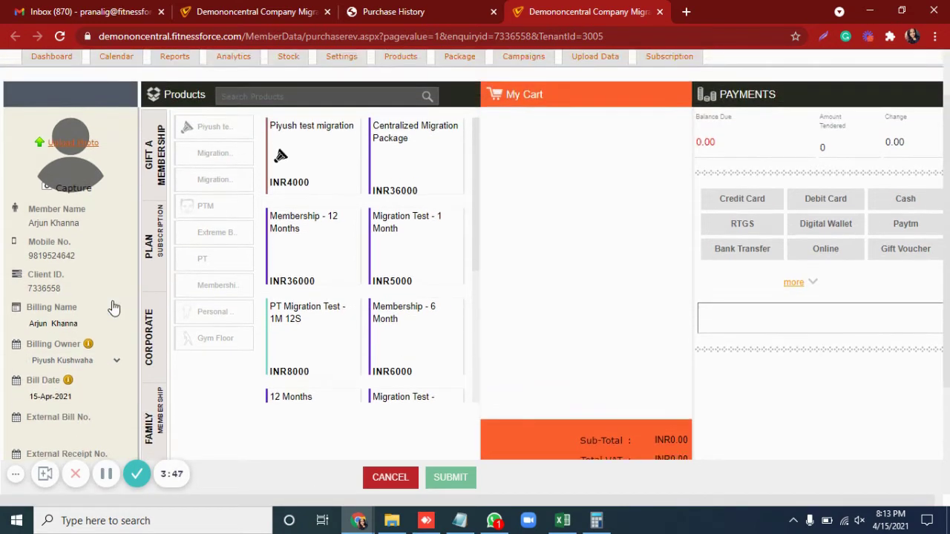
Choose the Yearly Plan priced INR2000 from the subscription plans.
left_click(152, 241)
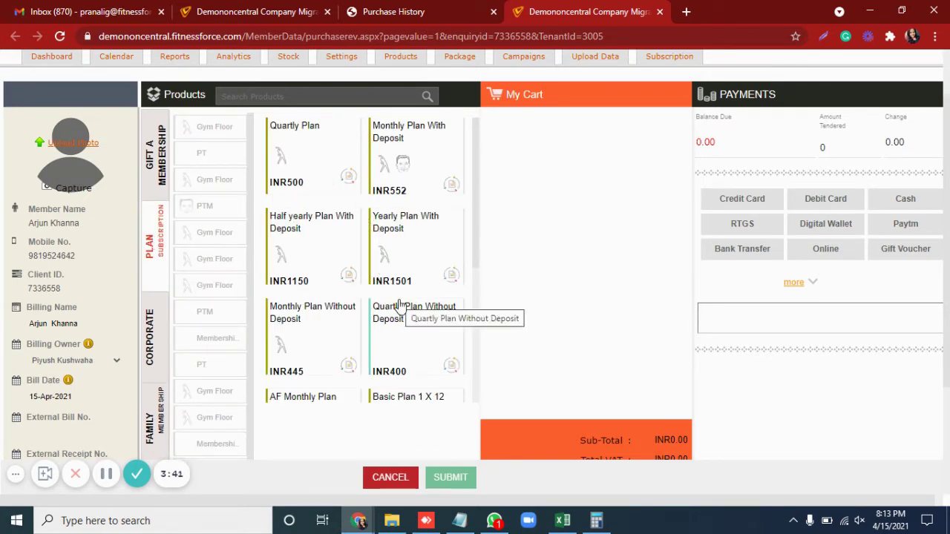
scroll(399, 304, "down", 2)
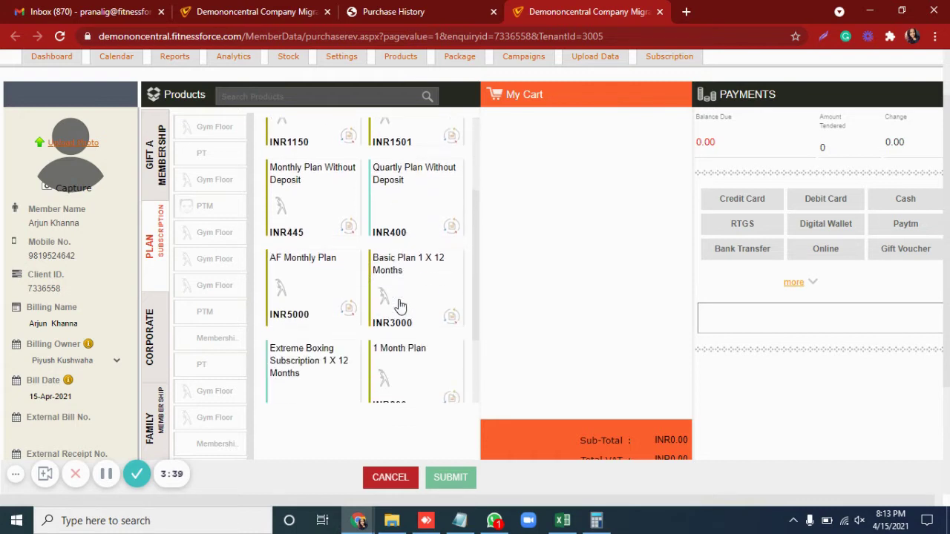
scroll(399, 305, "down", 2)
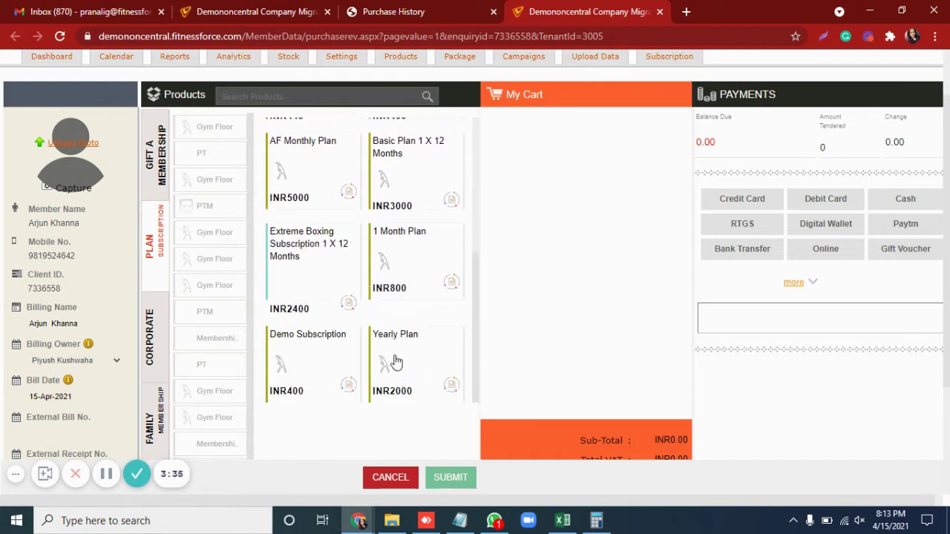
left_click(371, 375)
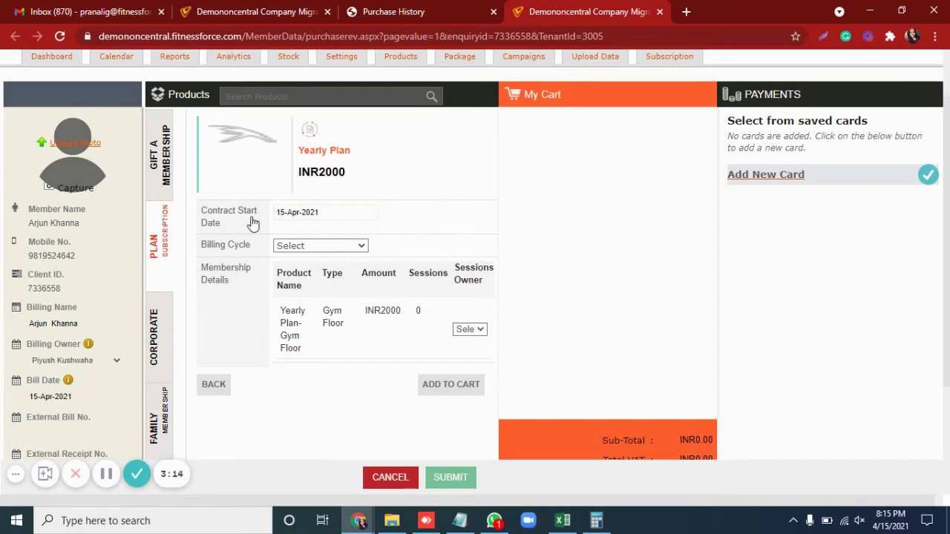
Set the Yearly Plan's billing cycle to 5 of every month and add the plan to the cart.
left_click_drag(201, 247, 252, 251)
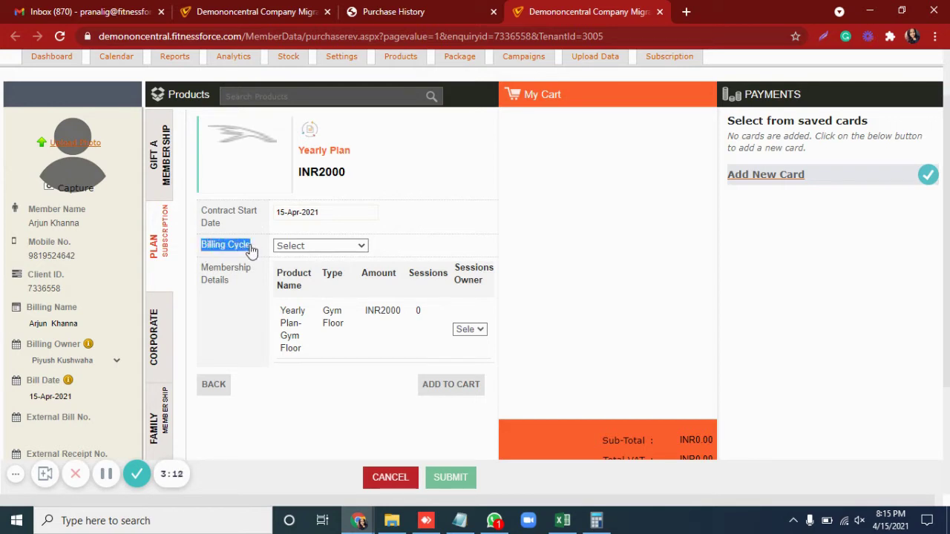
left_click(321, 251)
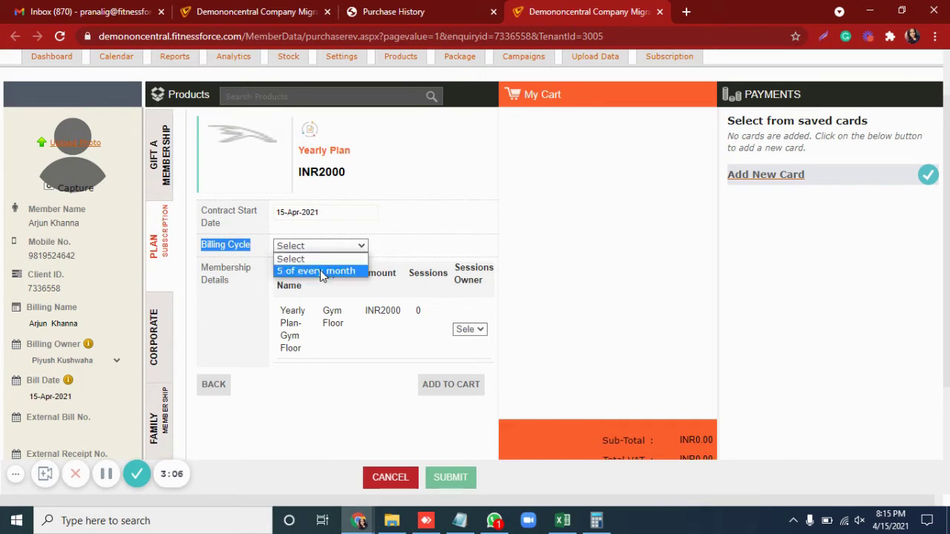
left_click(322, 272)
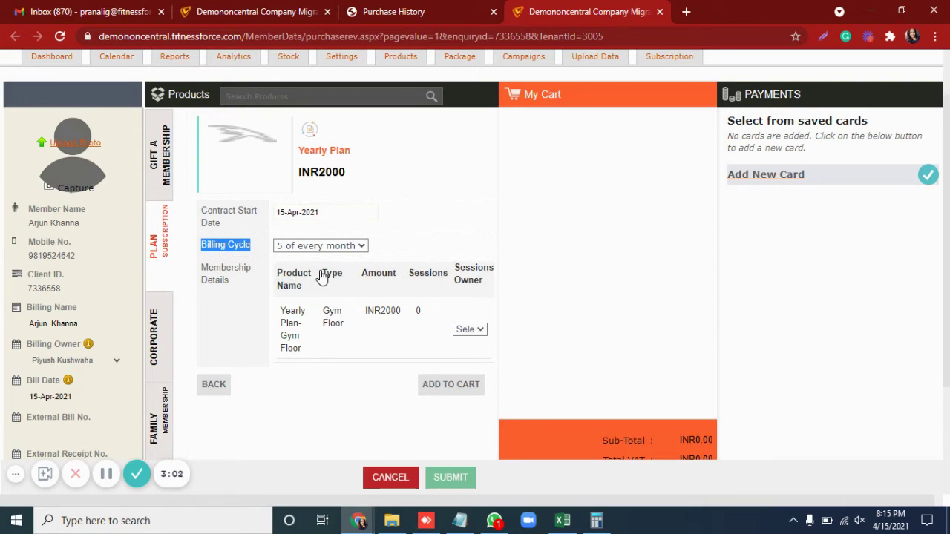
scroll(352, 335, "down", 1)
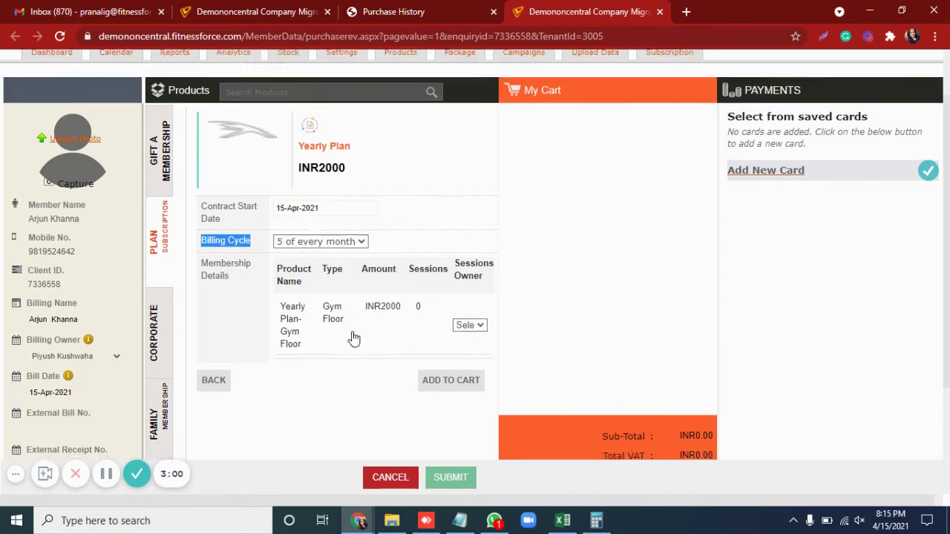
left_click(443, 325)
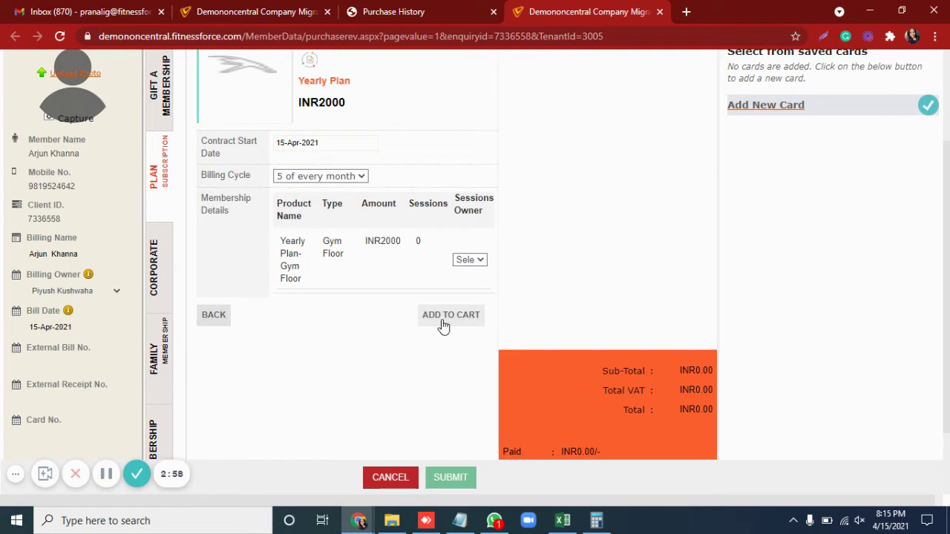
left_click(106, 477)
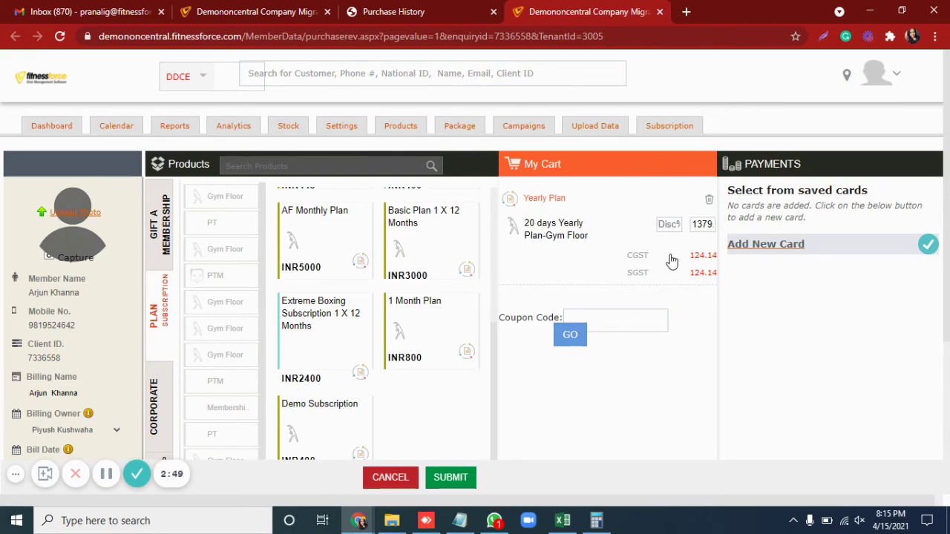
Review the cart's prorated charge, taxes and totals, and submit the bill without adding a card.
scroll(672, 260, "down", 3)
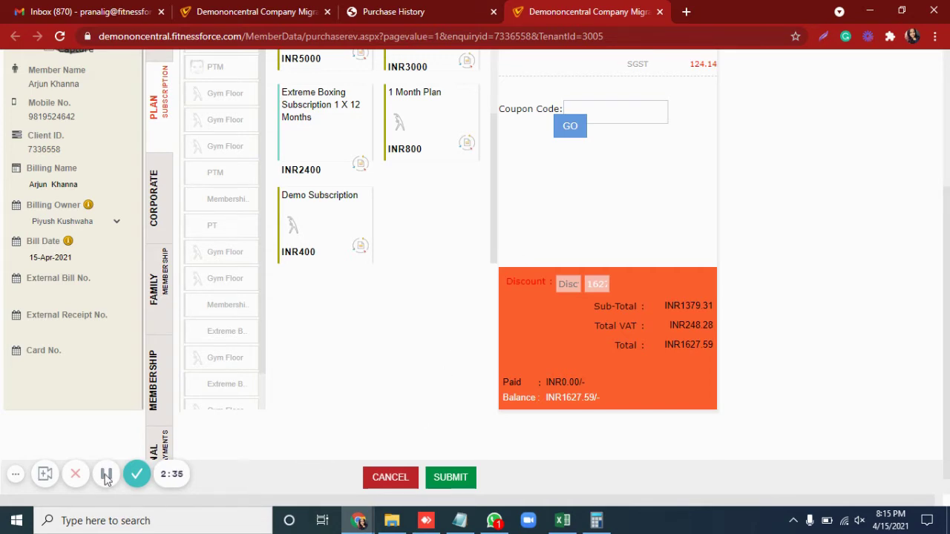
scroll(398, 282, "up", 2)
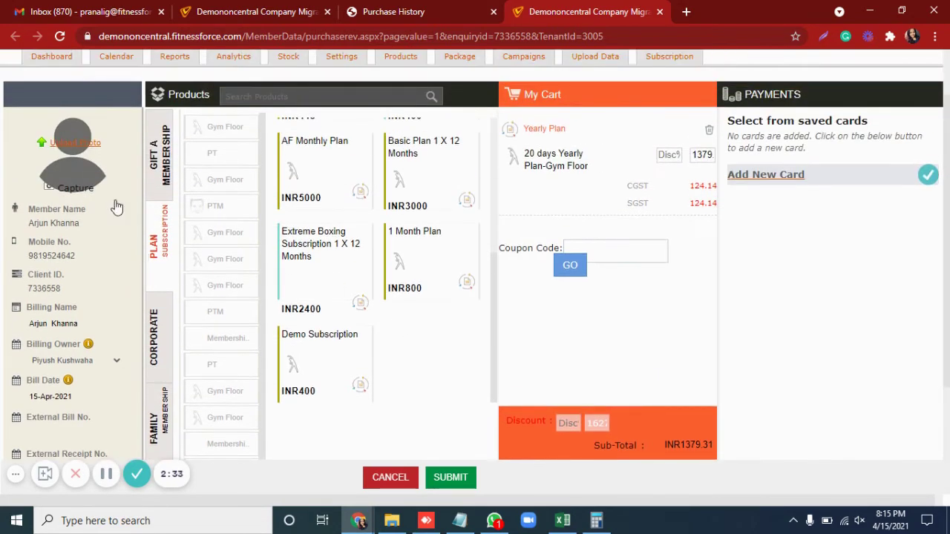
scroll(617, 325, "down", 2)
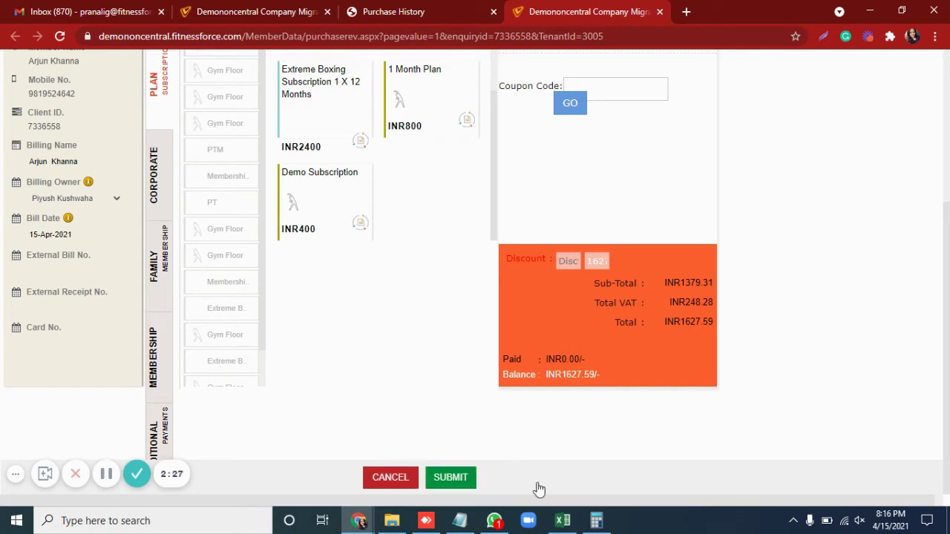
left_click(458, 481)
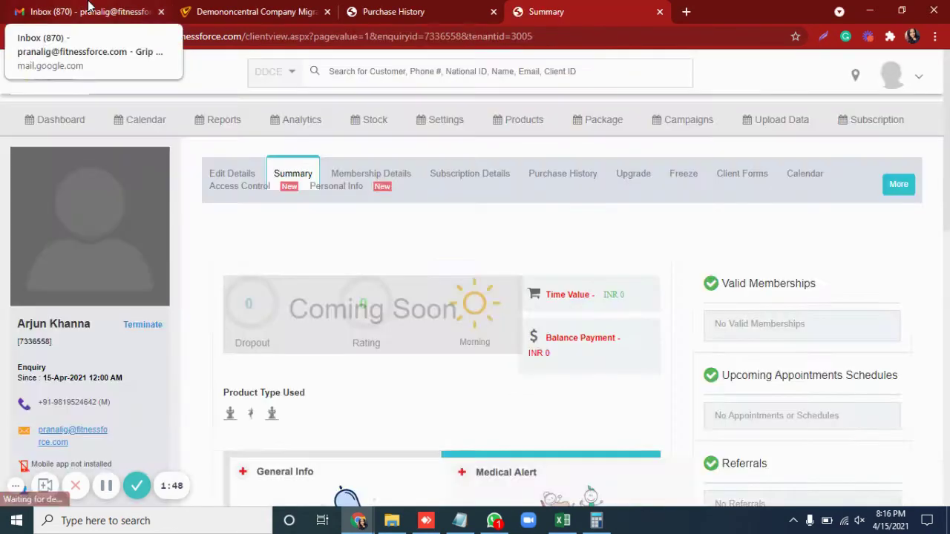
Switch to Gmail, read the latest Bill Payment URL email, and open its payment link.
left_click(82, 11)
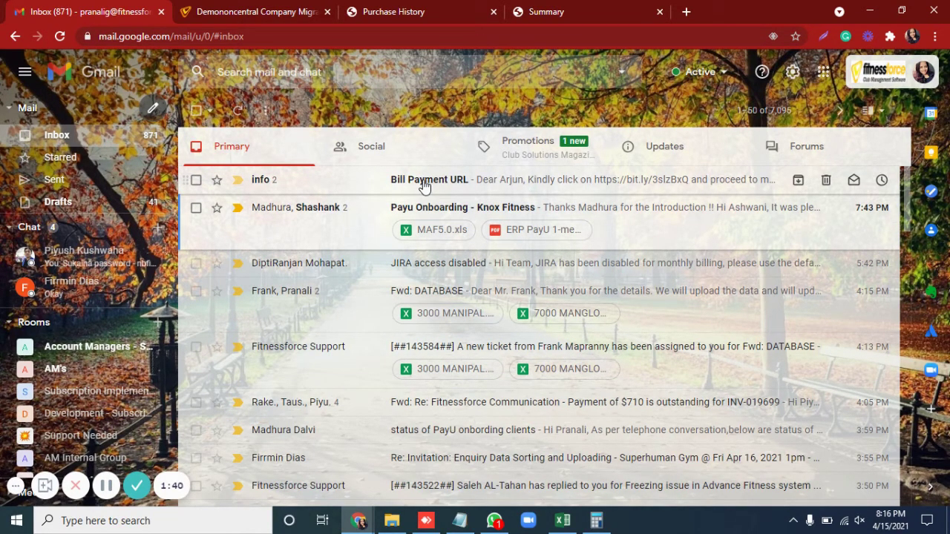
left_click(424, 185)
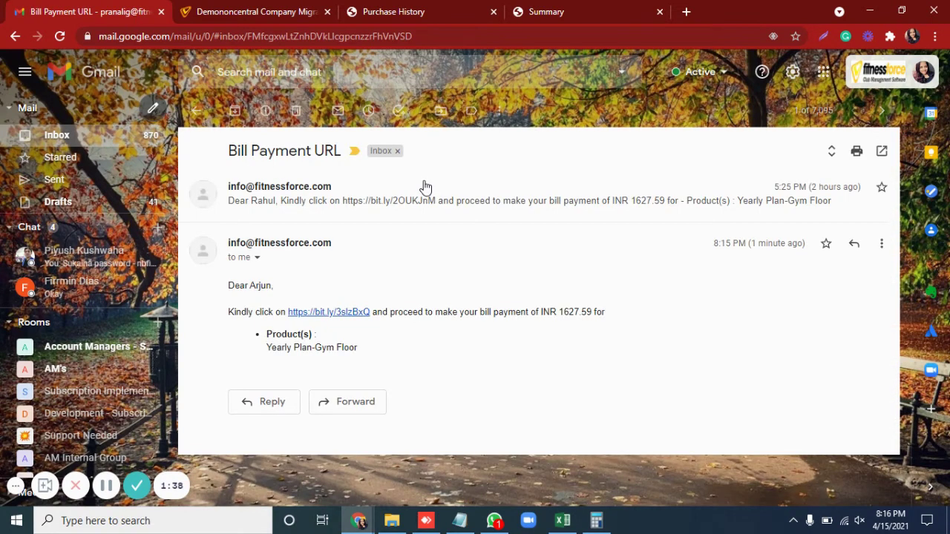
double_click(252, 287)
left_click(589, 312)
left_click_drag(567, 315, 602, 312)
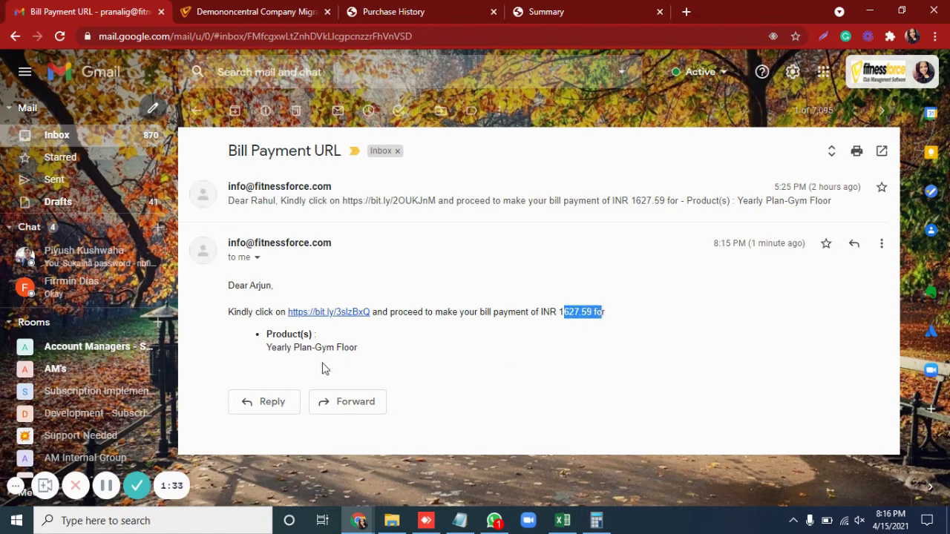
left_click(333, 314)
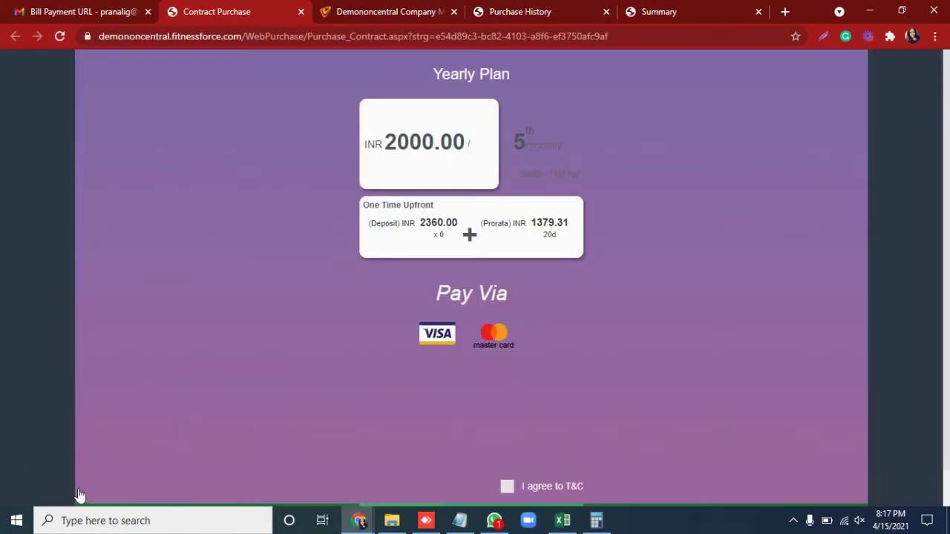
left_click(106, 486)
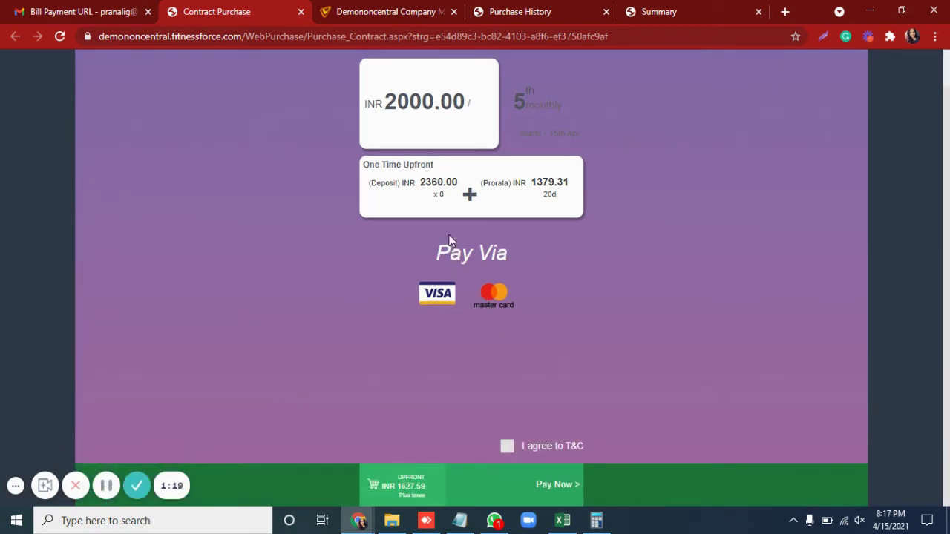
View the terms and conditions, agree to them, and proceed to pay the upfront amount.
left_click(572, 446)
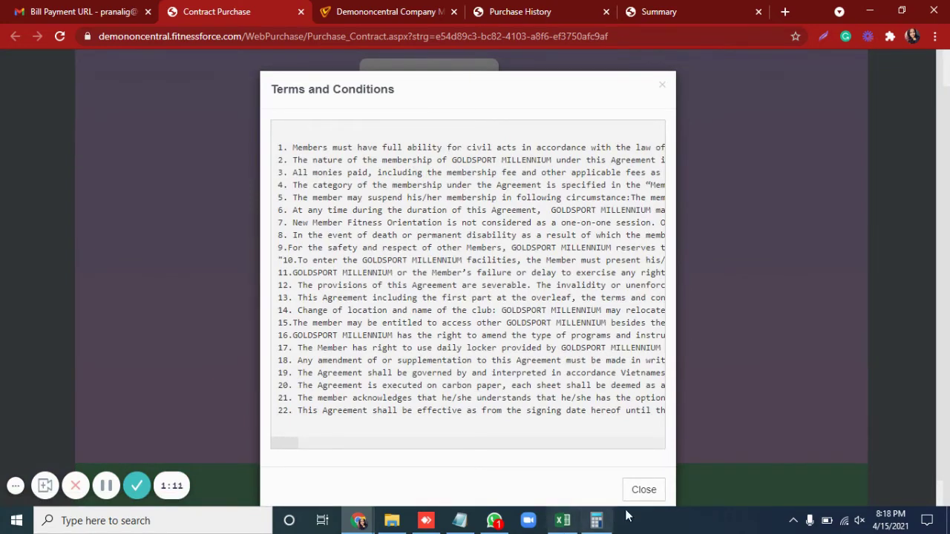
left_click(641, 490)
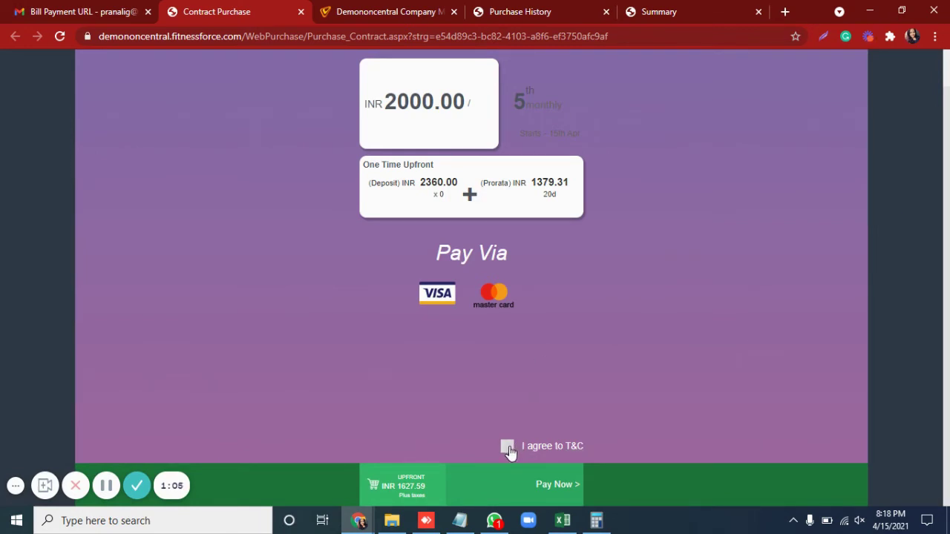
left_click(553, 486)
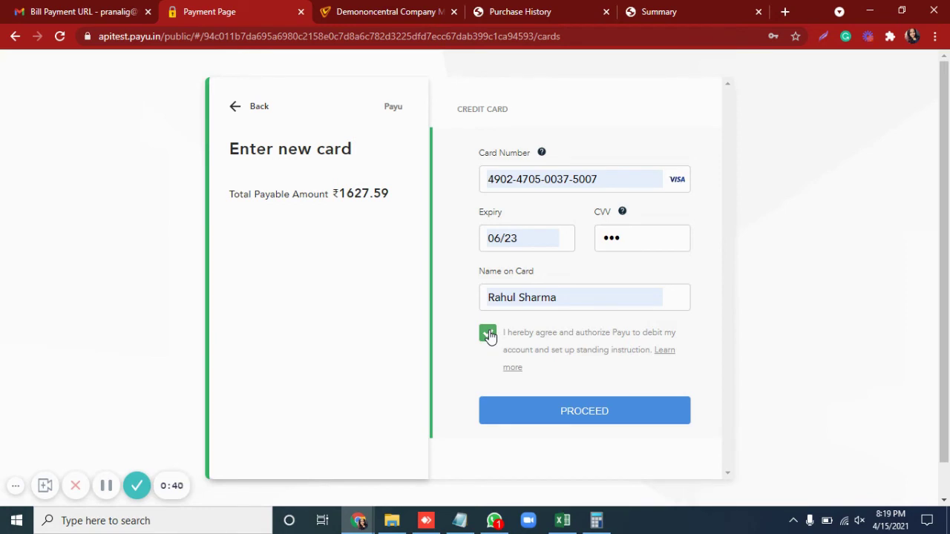
Submit the card details with the standing-instruction authorization, then enter the one-time password in the bank simulator and pay.
left_click(530, 420)
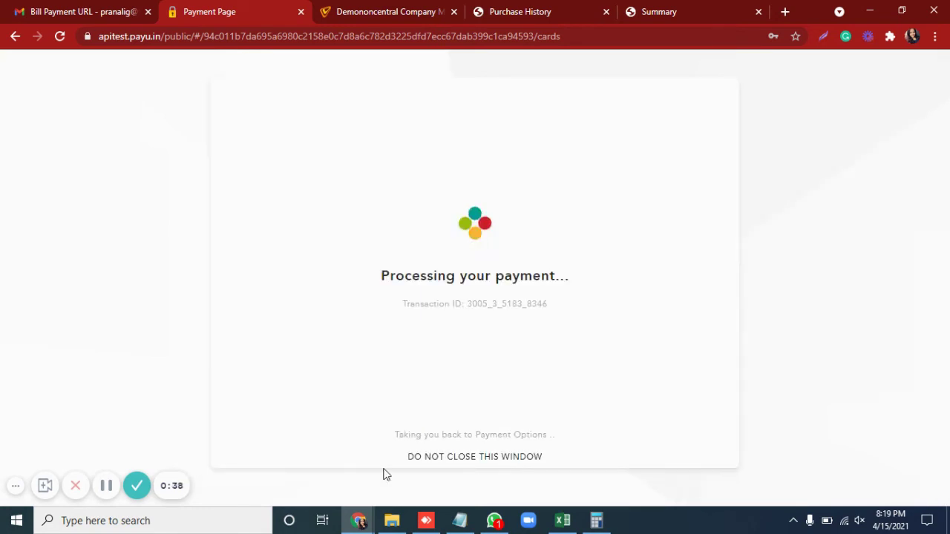
left_click(141, 494)
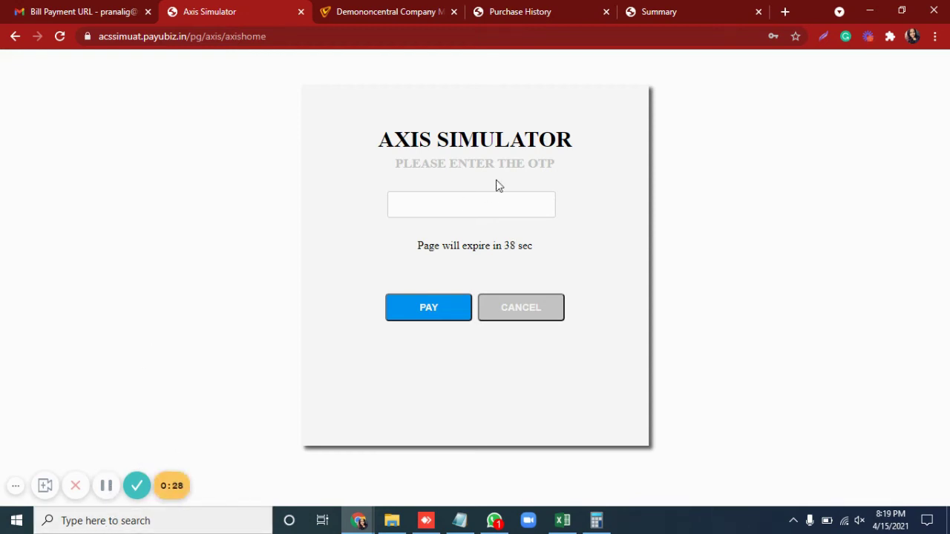
left_click(487, 196)
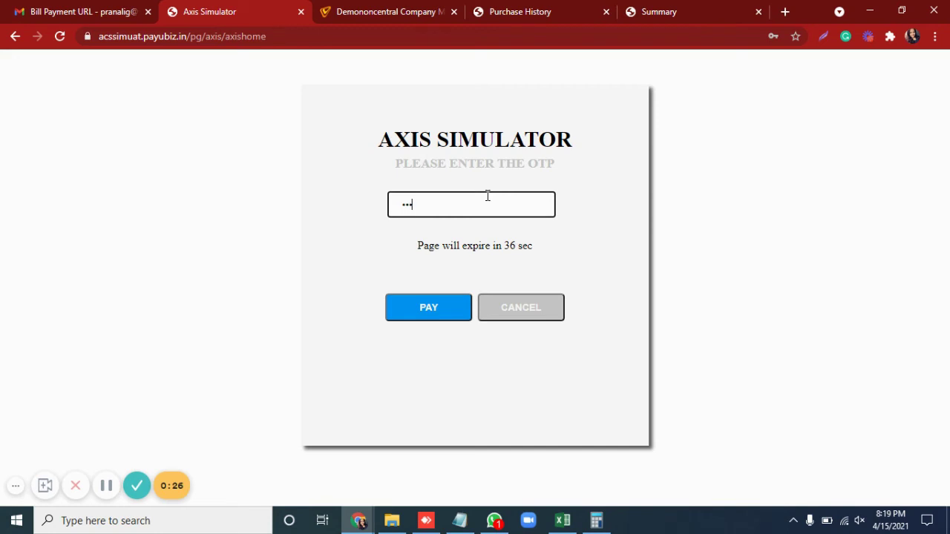
left_click(452, 317)
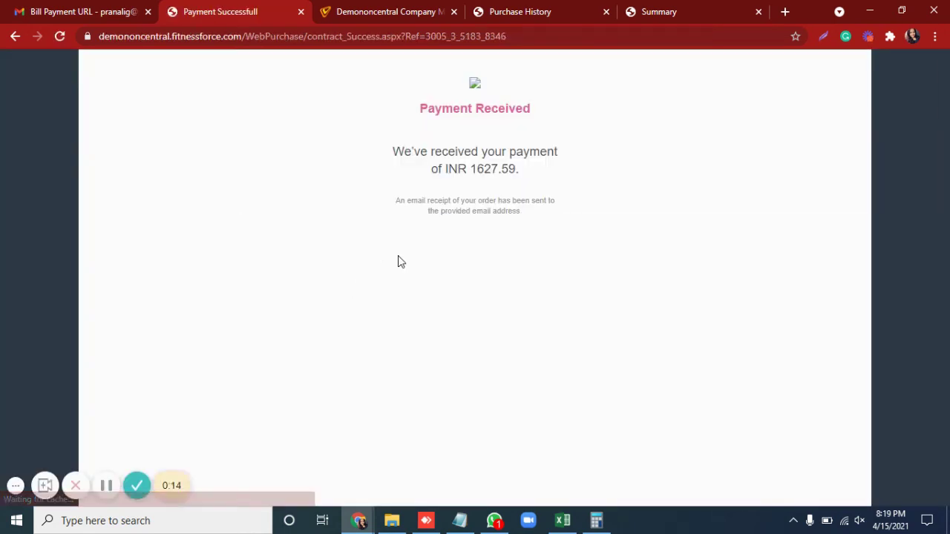
Switch to Gmail, return to the inbox, and open the Bill Payment URL conversation in the Updates category.
left_click(72, 10)
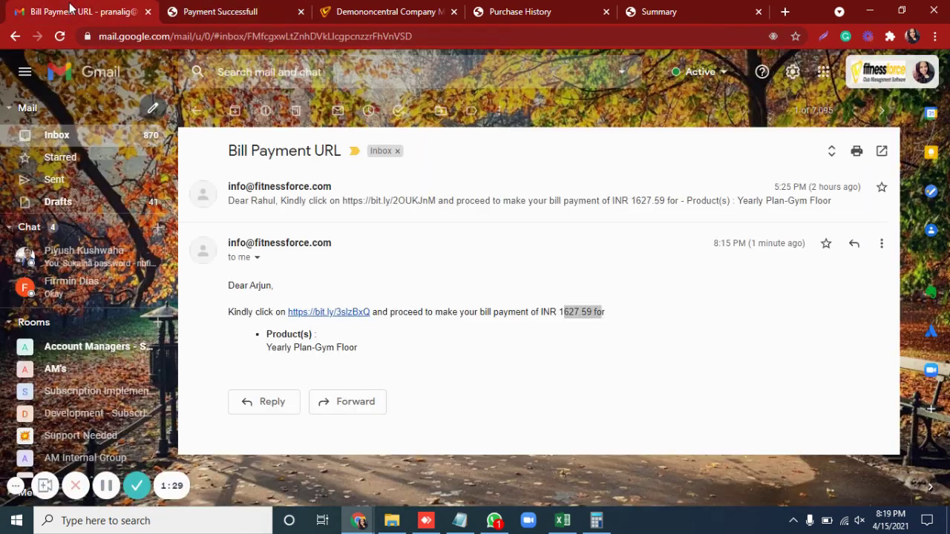
left_click(199, 117)
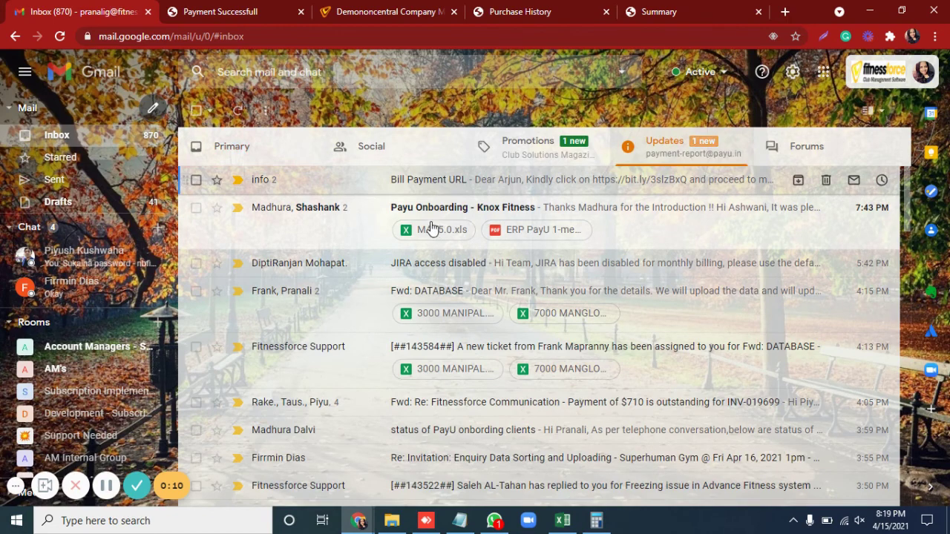
left_click(438, 186)
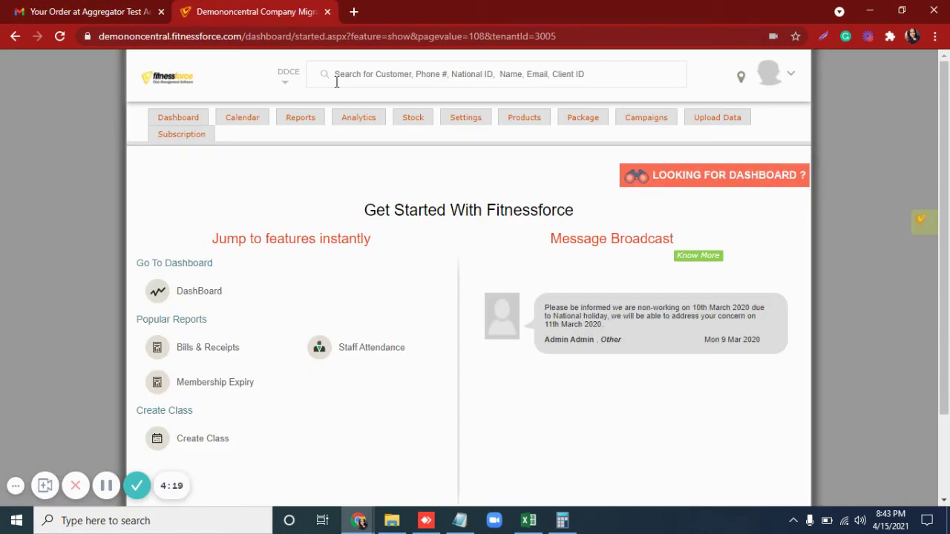
Find the customer in FitnessForce by phone number and review the valid membership and saved credit card on the profile summary.
key("ctrl+v")
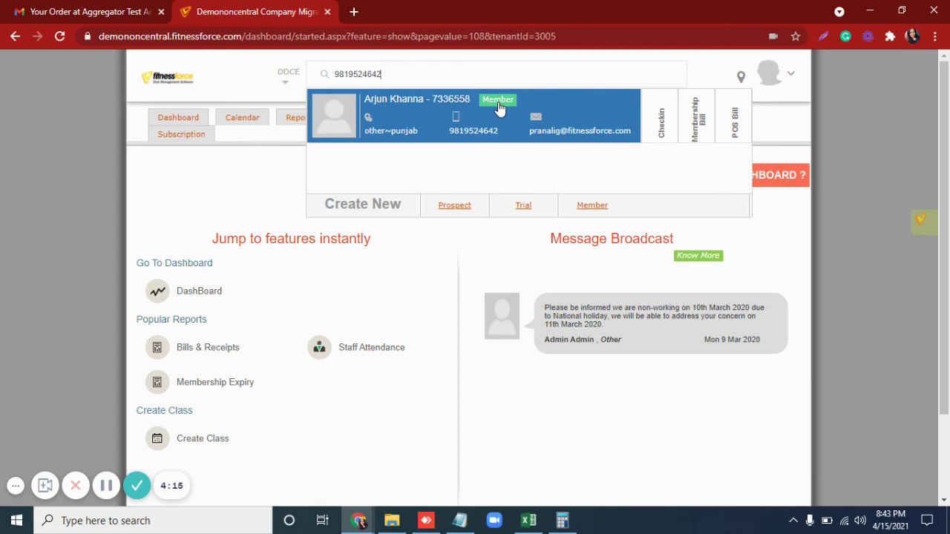
left_click(426, 121)
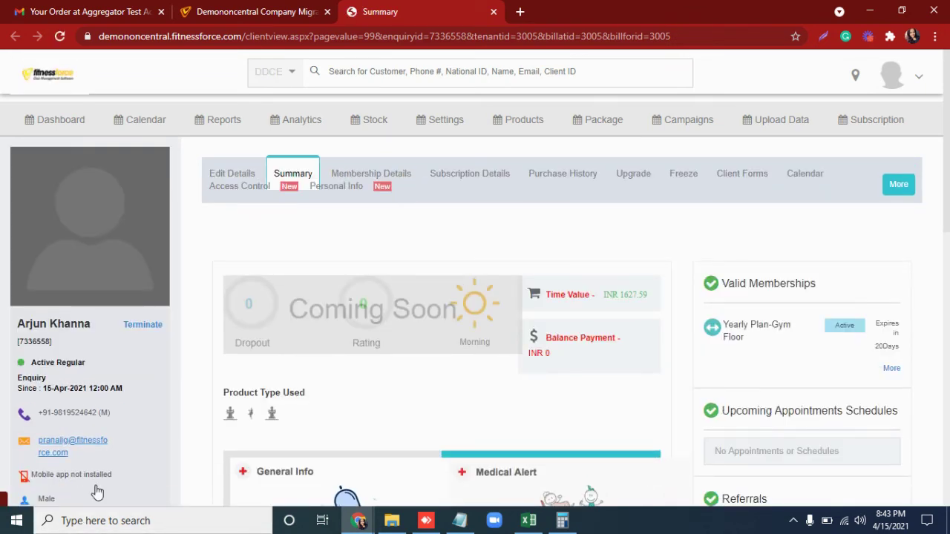
scroll(95, 486, "down", 2)
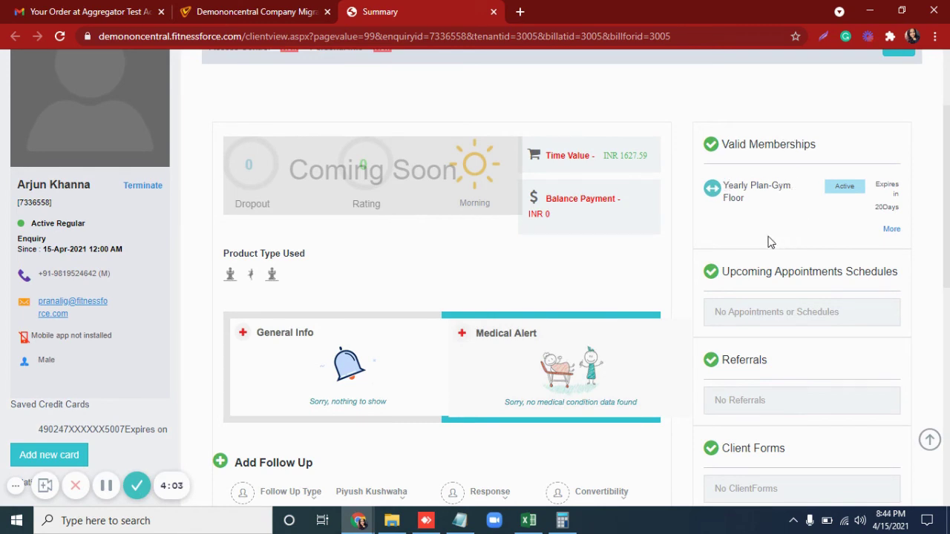
scroll(749, 241, "down", 2)
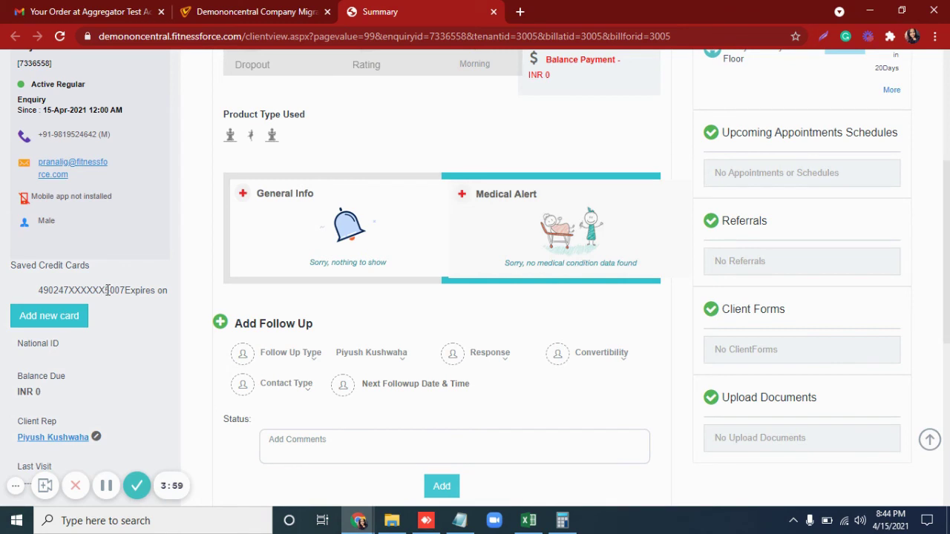
left_click_drag(108, 290, 122, 290)
scroll(244, 374, "up", 3)
scroll(248, 373, "up", 2)
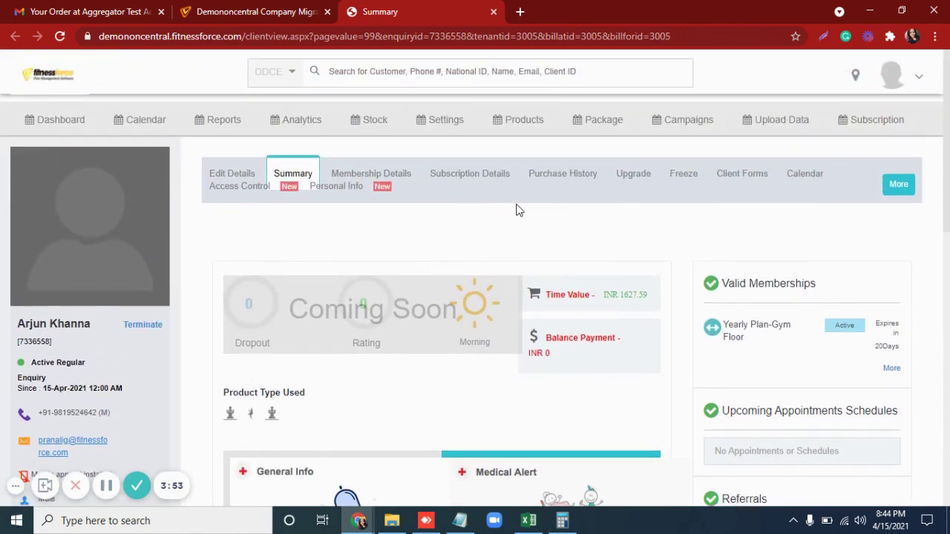
Open the membership bill in the customer's purchase history and review its tax invoice, payment made, and payments received.
left_click(560, 176)
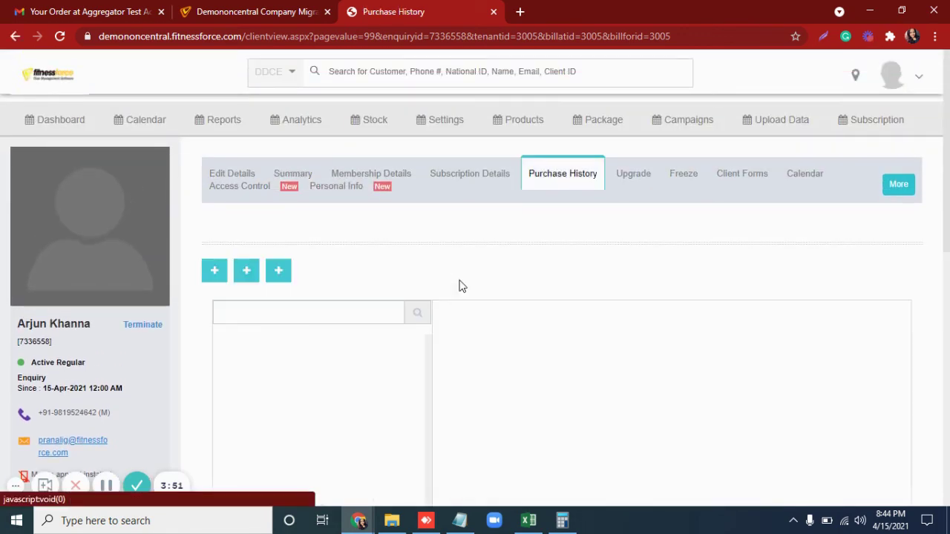
scroll(460, 284, "down", 1)
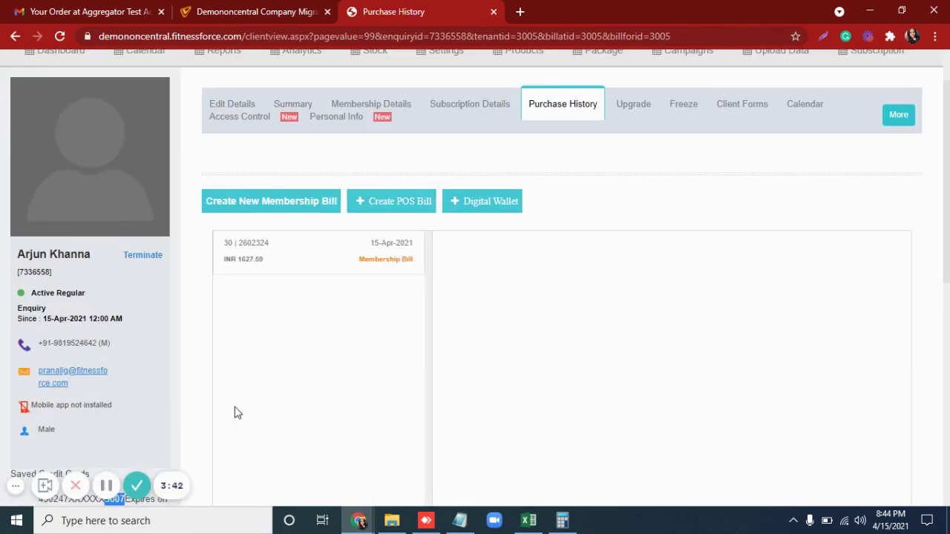
left_click(339, 265)
scroll(675, 376, "down", 3)
scroll(709, 369, "down", 5)
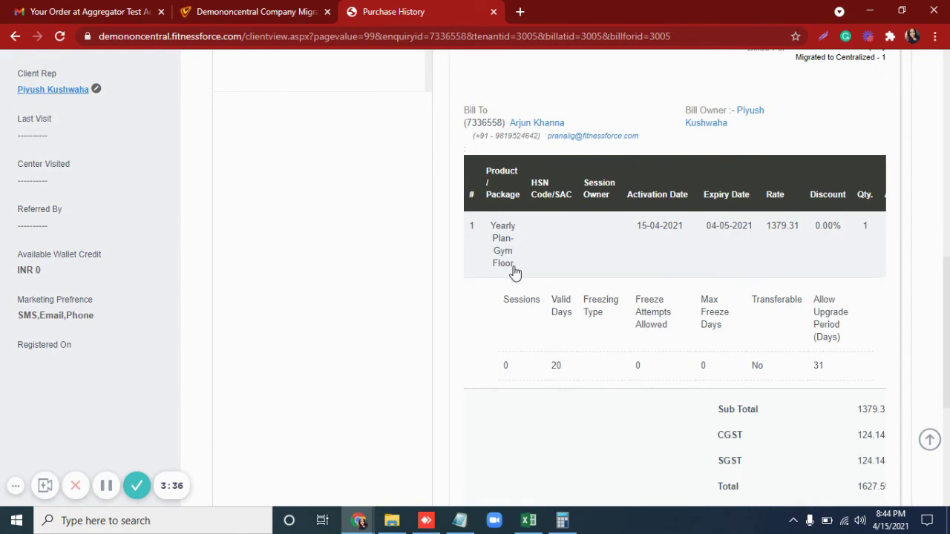
scroll(516, 273, "down", 2)
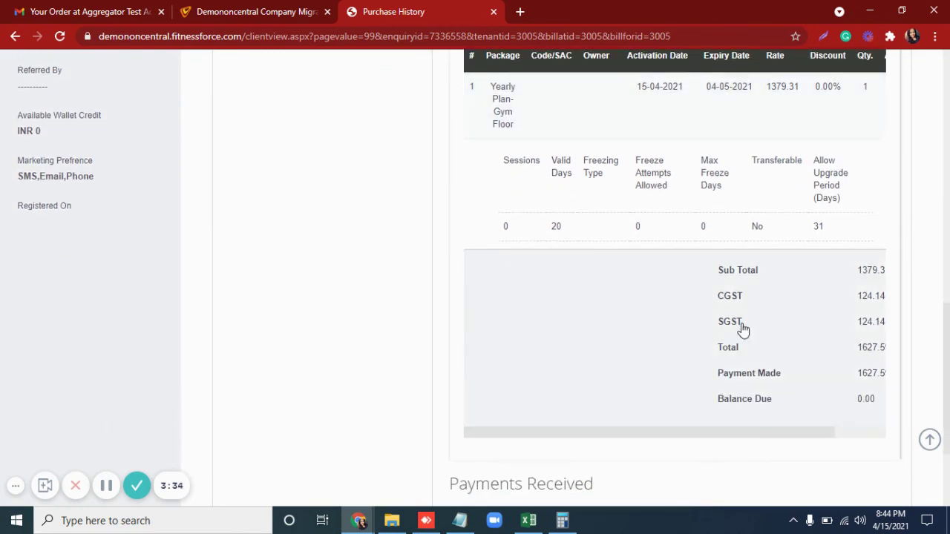
double_click(871, 376)
scroll(677, 391, "down", 2)
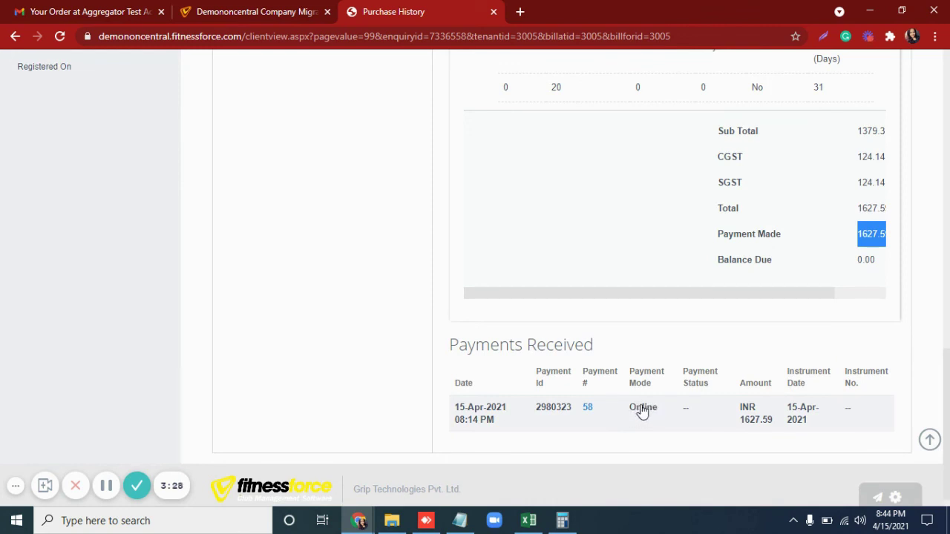
View the customer's subscription details, examining the Yearly Plan's billing information, plan details and invoice history.
scroll(643, 412, "up", 13)
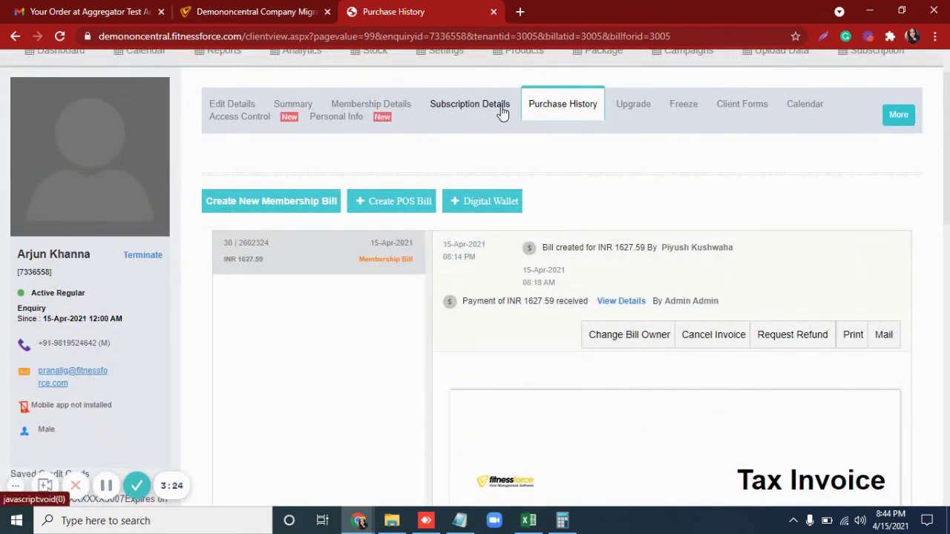
left_click(499, 111)
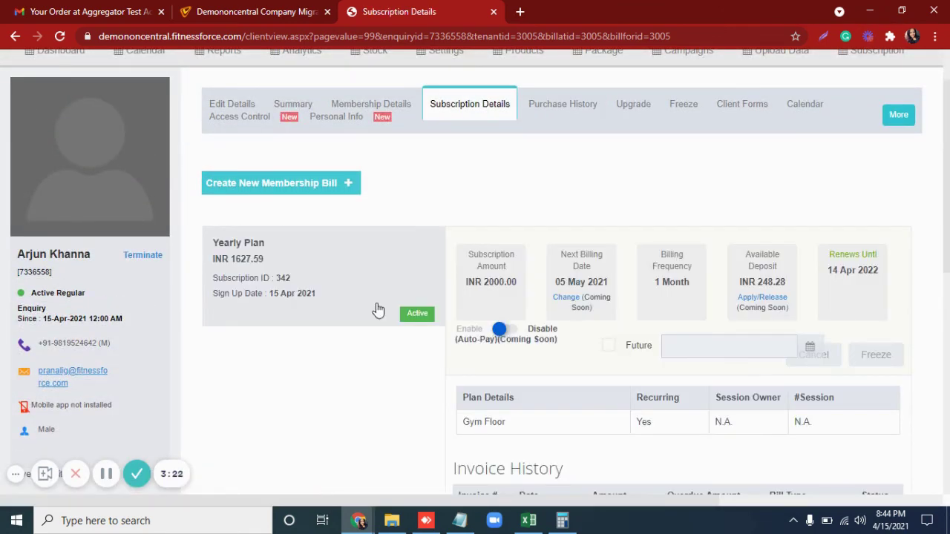
scroll(380, 310, "down", 3)
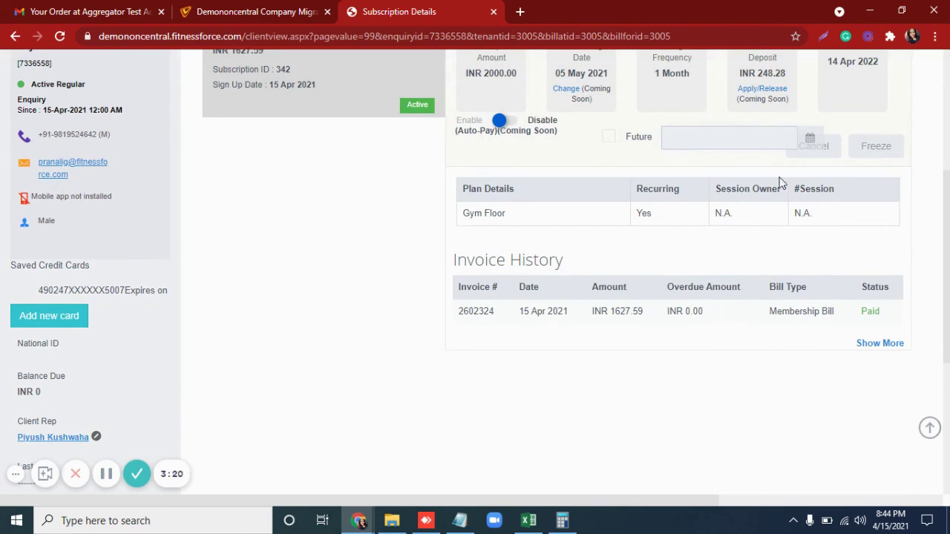
scroll(622, 368, "up", 1)
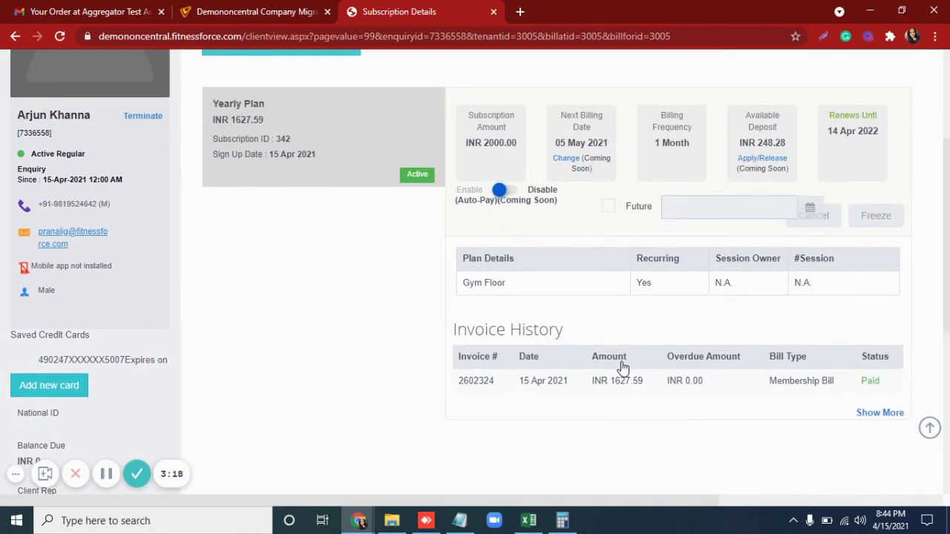